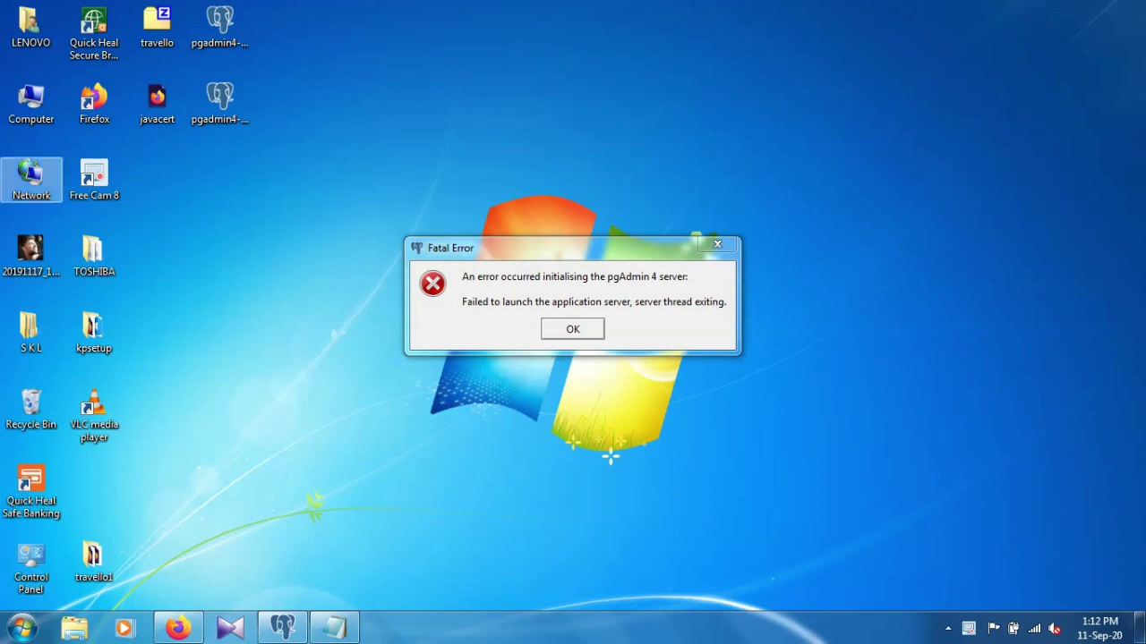
- Dismiss the fatal error and review the Runtime and Python settings in the pgAdmin 4 configuration
{"action": "key", "text": "Return"}
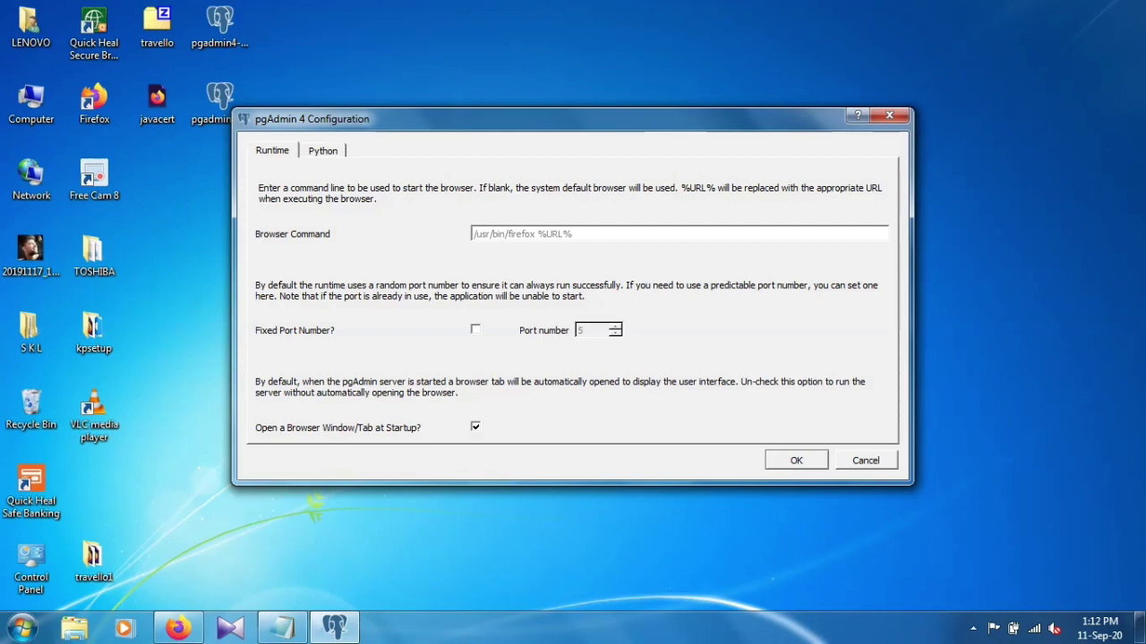
{"action": "left_click", "coordinate": [323, 150]}
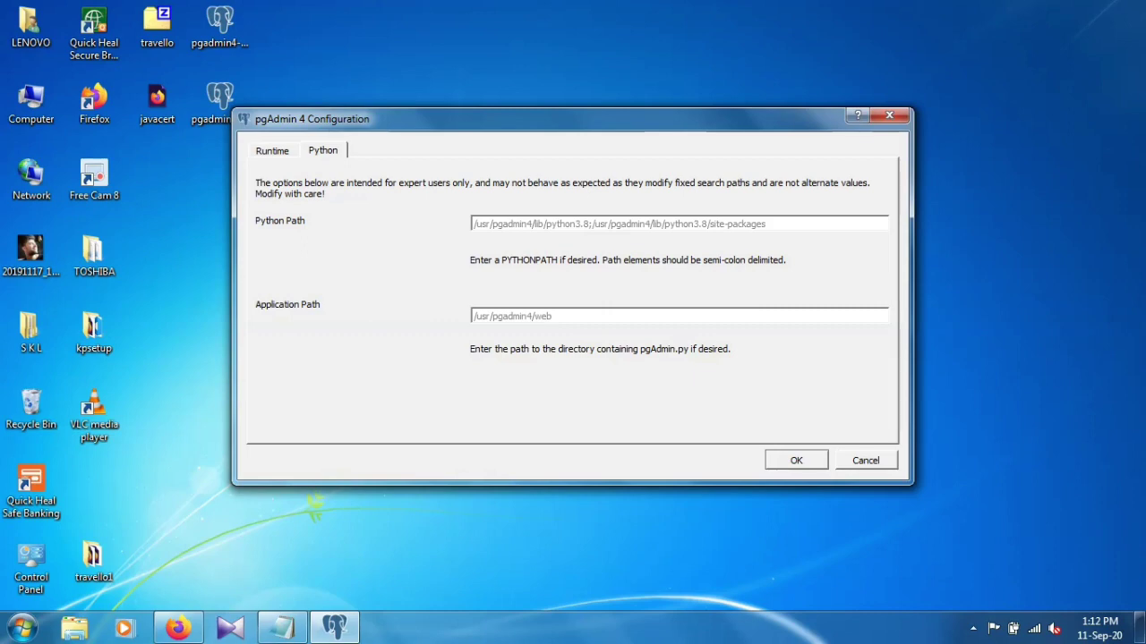
{"action": "left_click", "coordinate": [272, 151]}
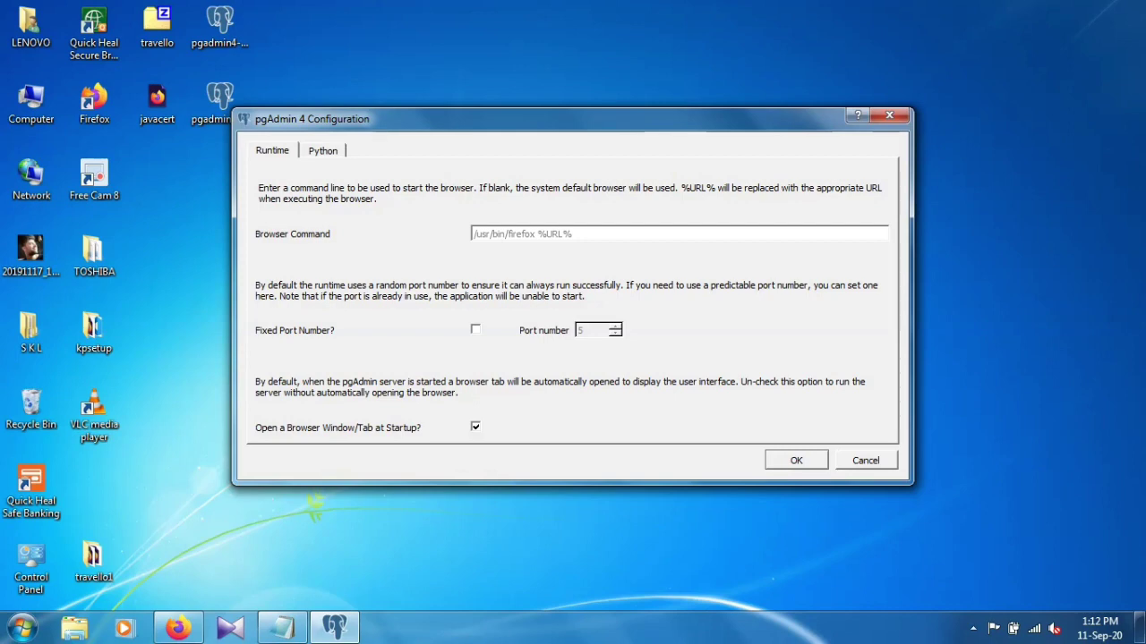
{"action": "left_click", "coordinate": [796, 460]}
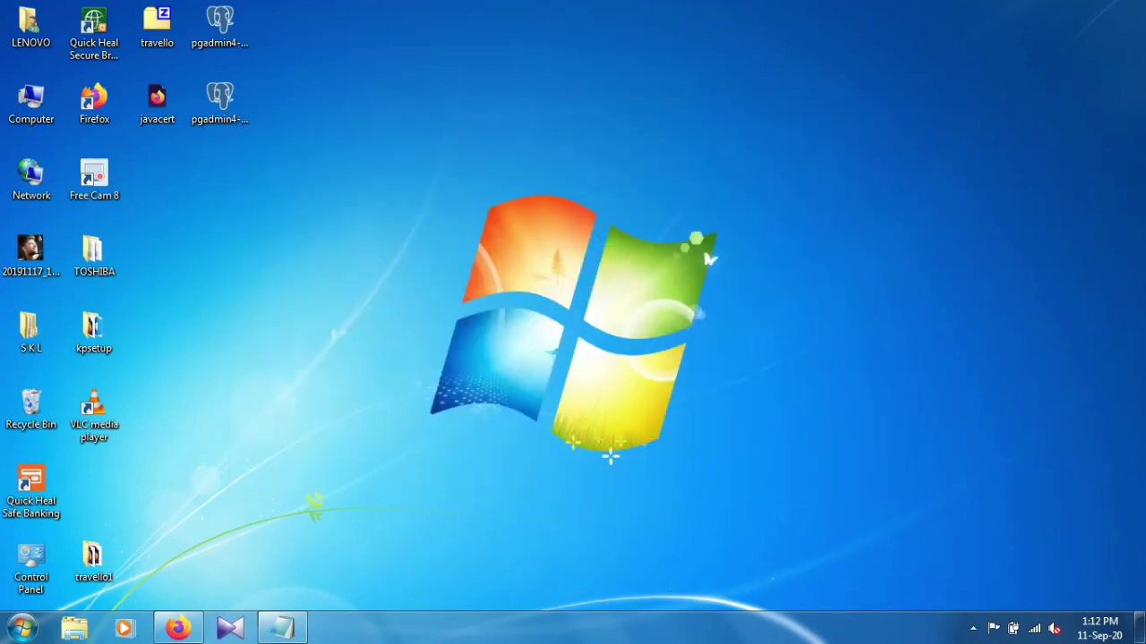
{"action": "key", "text": "super"}
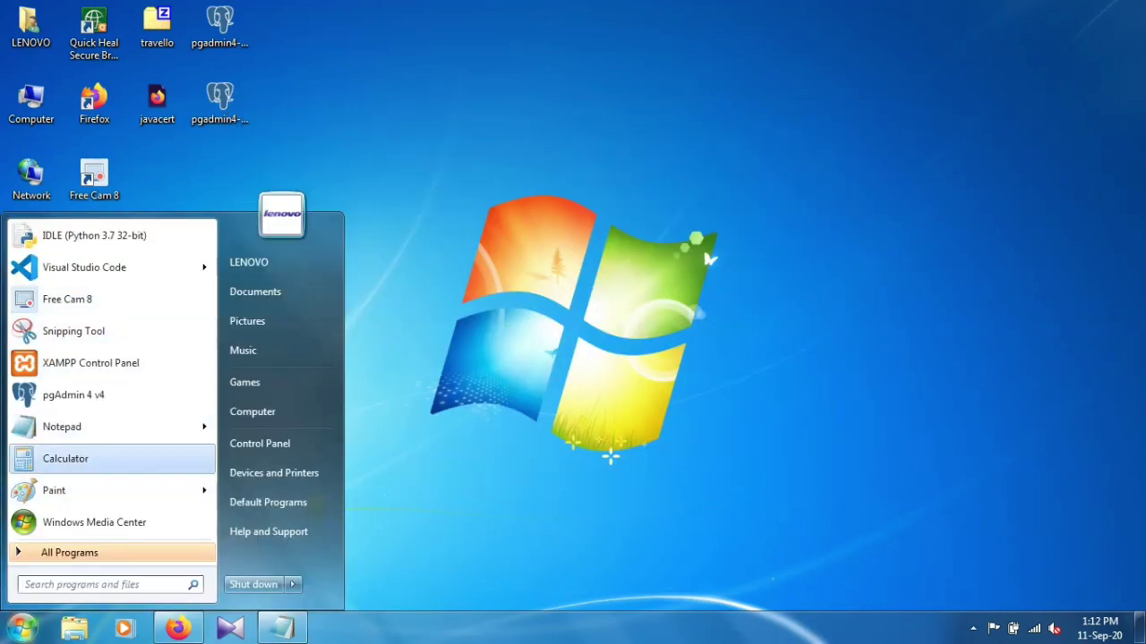
{"action": "key", "text": "Up"}
{"action": "key", "text": "Up"}
{"action": "key", "text": "shift+F10"}
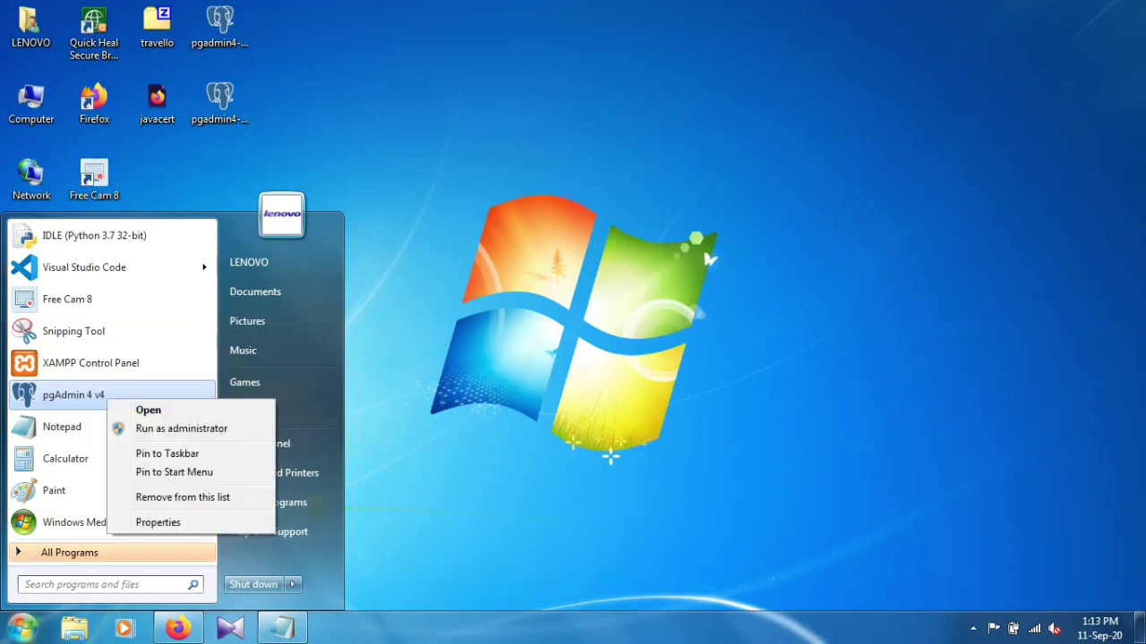
{"action": "key", "text": "Down"}
{"action": "key", "text": "Escape"}
{"action": "key", "text": "Down"}
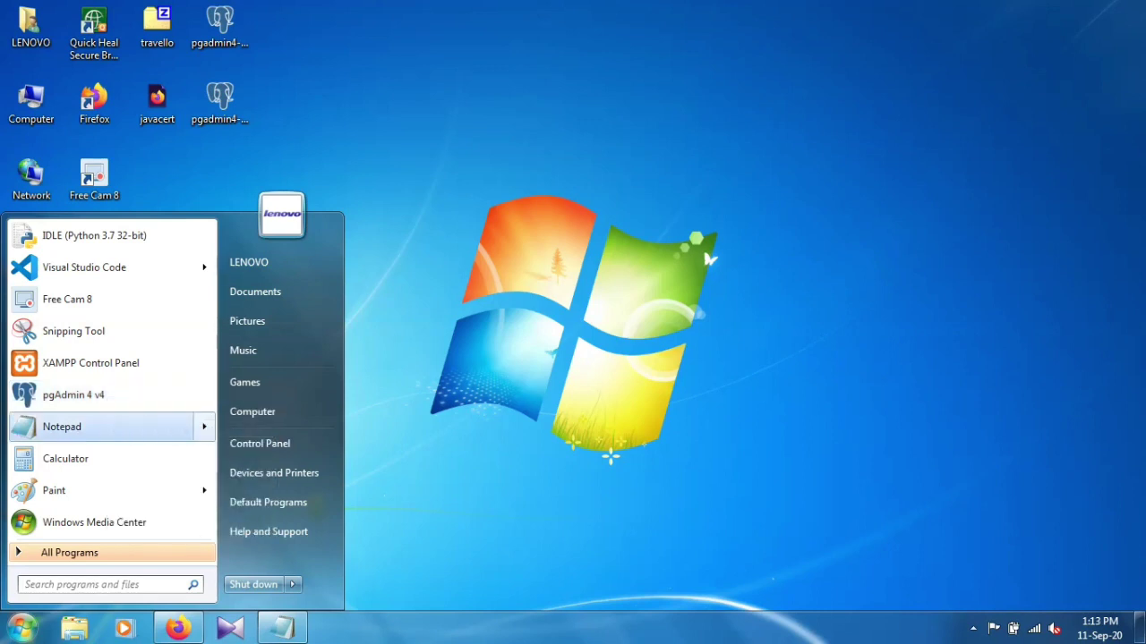
{"action": "key", "text": "Right"}
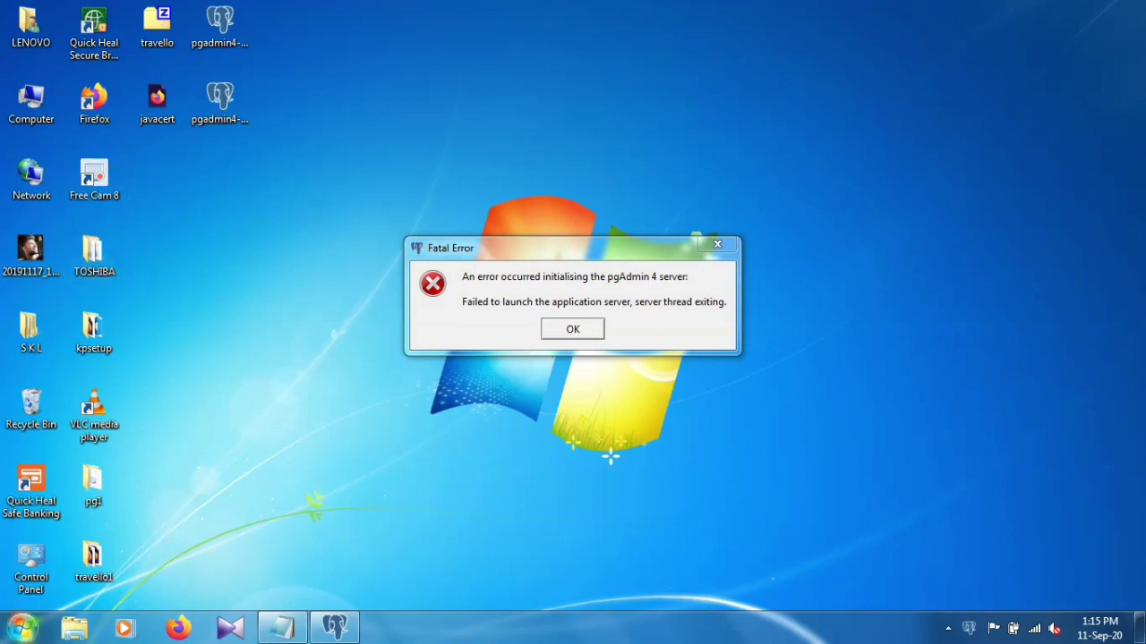
- Open the Control Panel's list of installed programs for uninstalling
{"action": "left_click", "coordinate": [21, 628]}
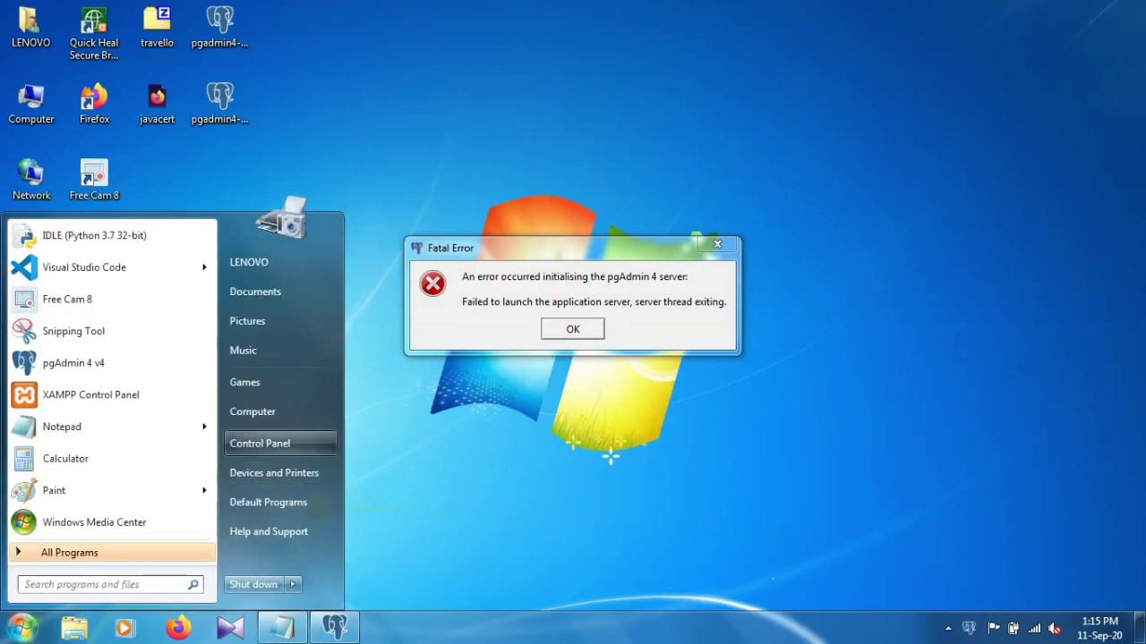
{"action": "left_click", "coordinate": [269, 443]}
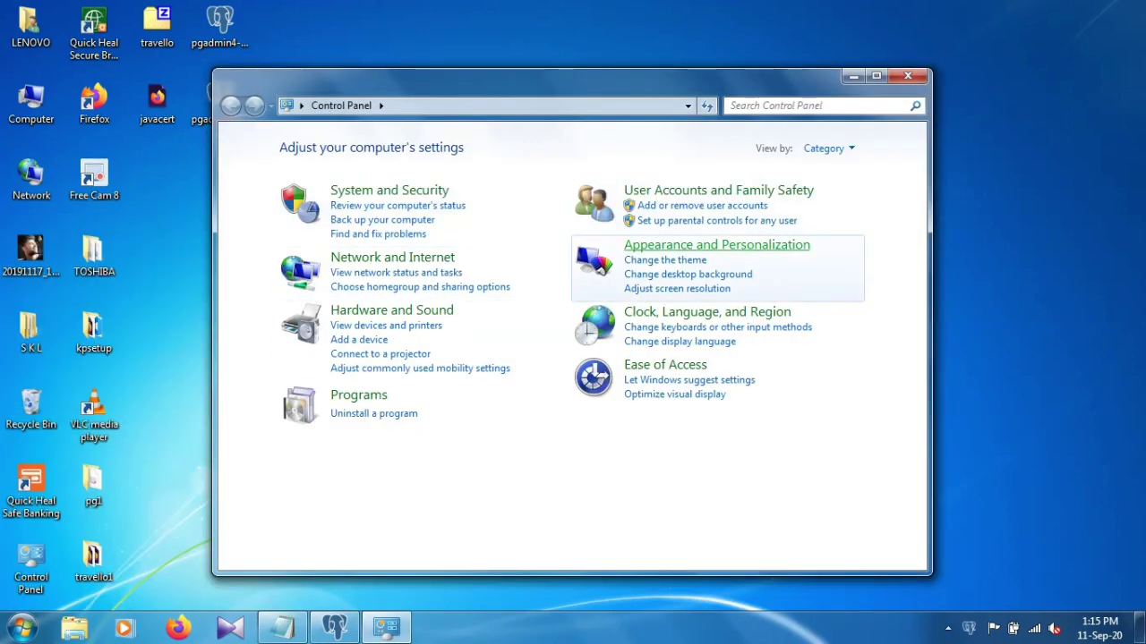
{"action": "left_click", "coordinate": [358, 395]}
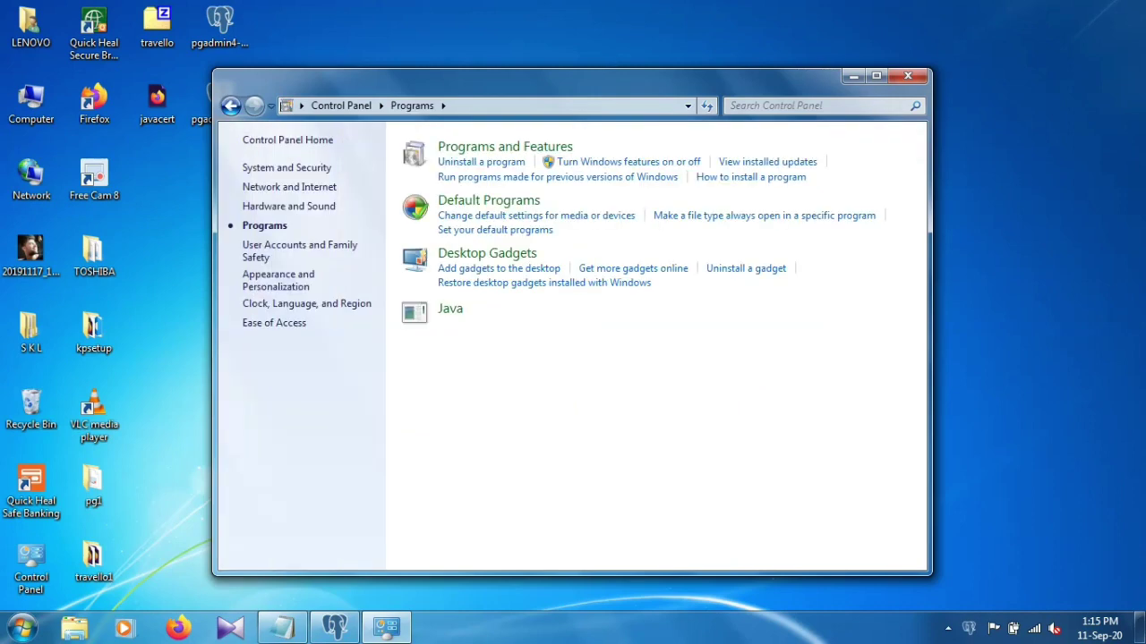
{"action": "left_click", "coordinate": [481, 162]}
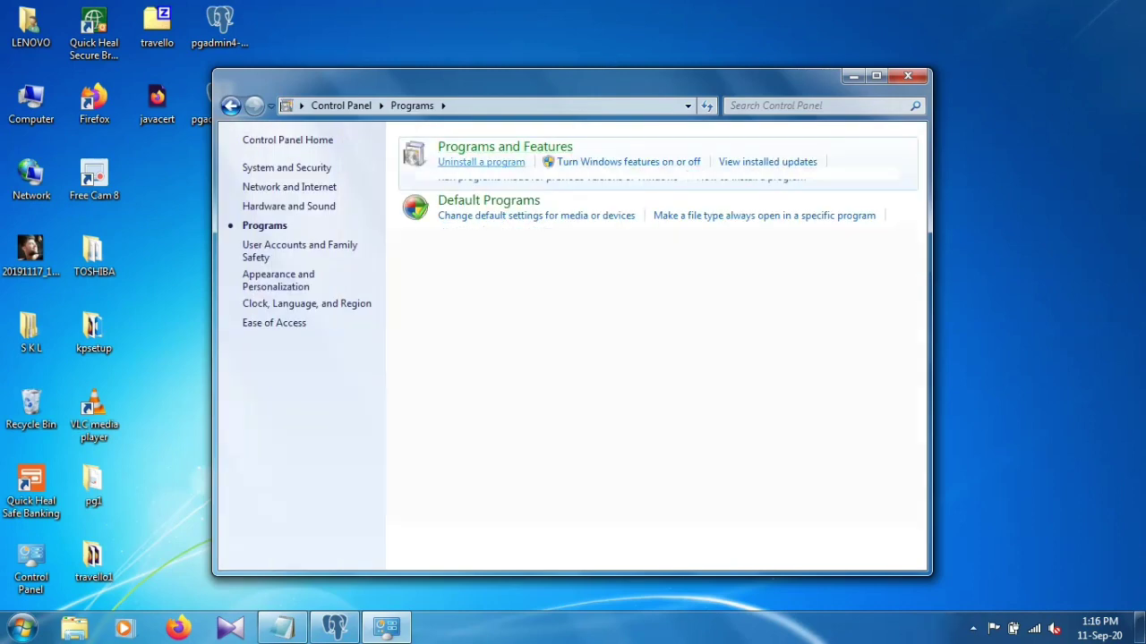
- Uninstall pgAdmin 4 version 4.25 with all of its components
{"action": "scroll", "coordinate": [519, 329], "scroll_direction": "down", "scroll_amount": 7}
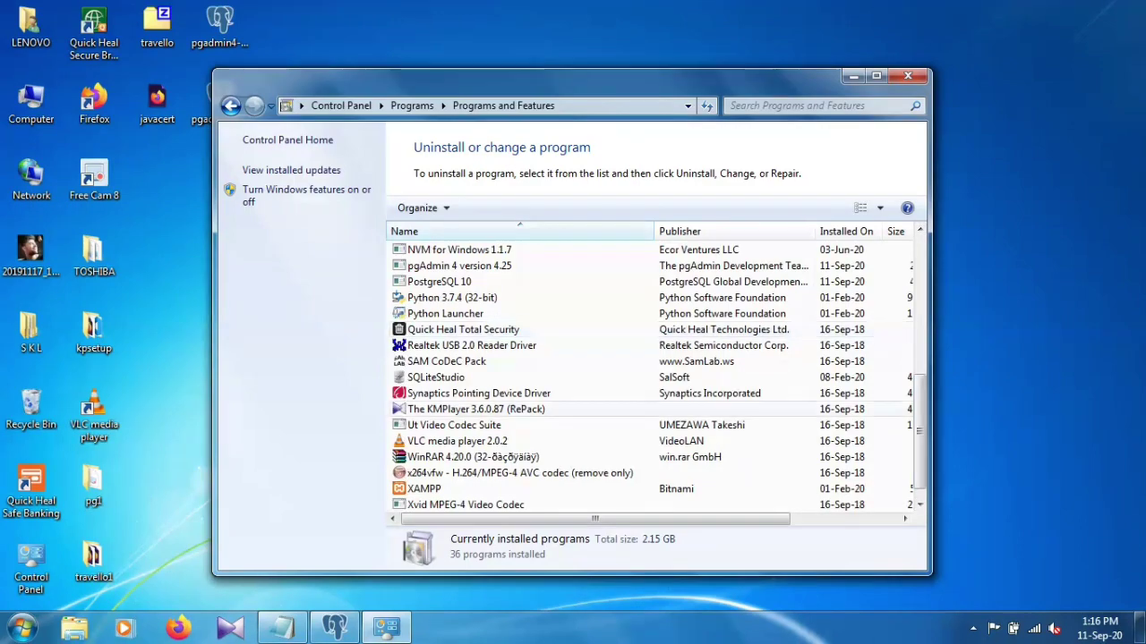
{"action": "scroll", "coordinate": [919, 421], "scroll_direction": "up", "scroll_amount": 5}
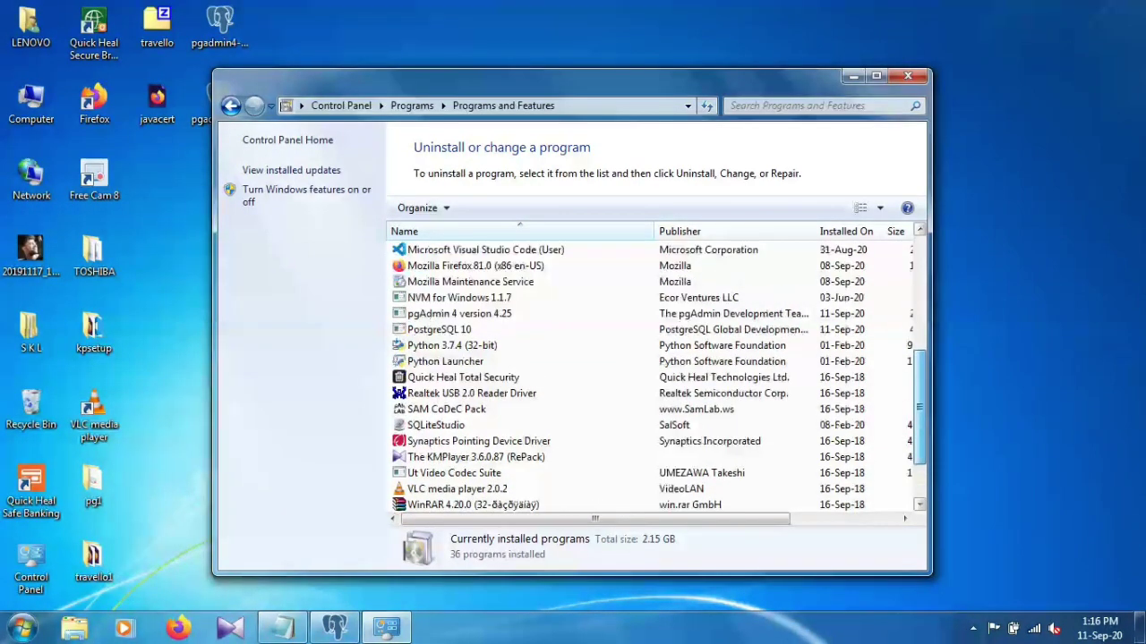
{"action": "scroll", "coordinate": [919, 420], "scroll_direction": "down", "scroll_amount": 1}
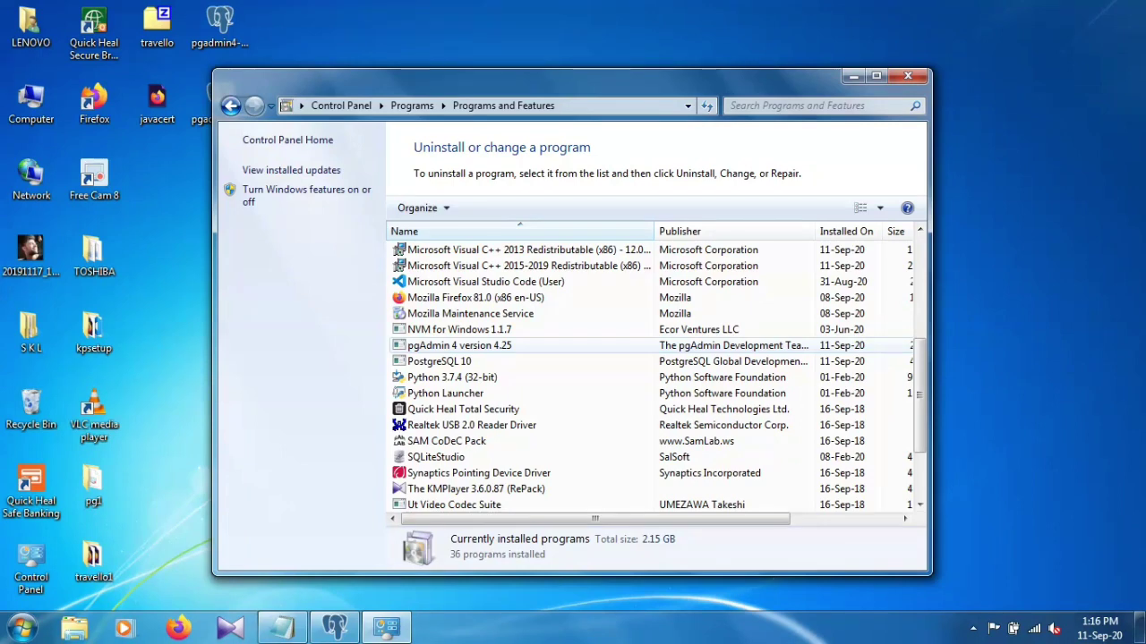
{"action": "left_click", "coordinate": [460, 345]}
{"action": "left_click", "coordinate": [485, 208]}
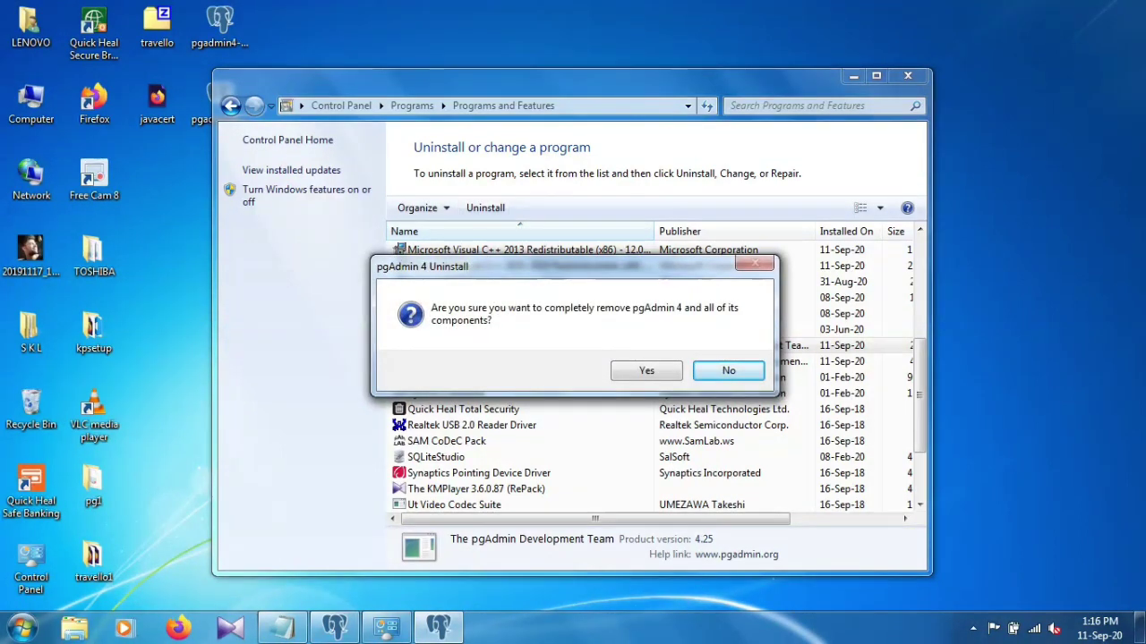
{"action": "key", "text": "Return"}
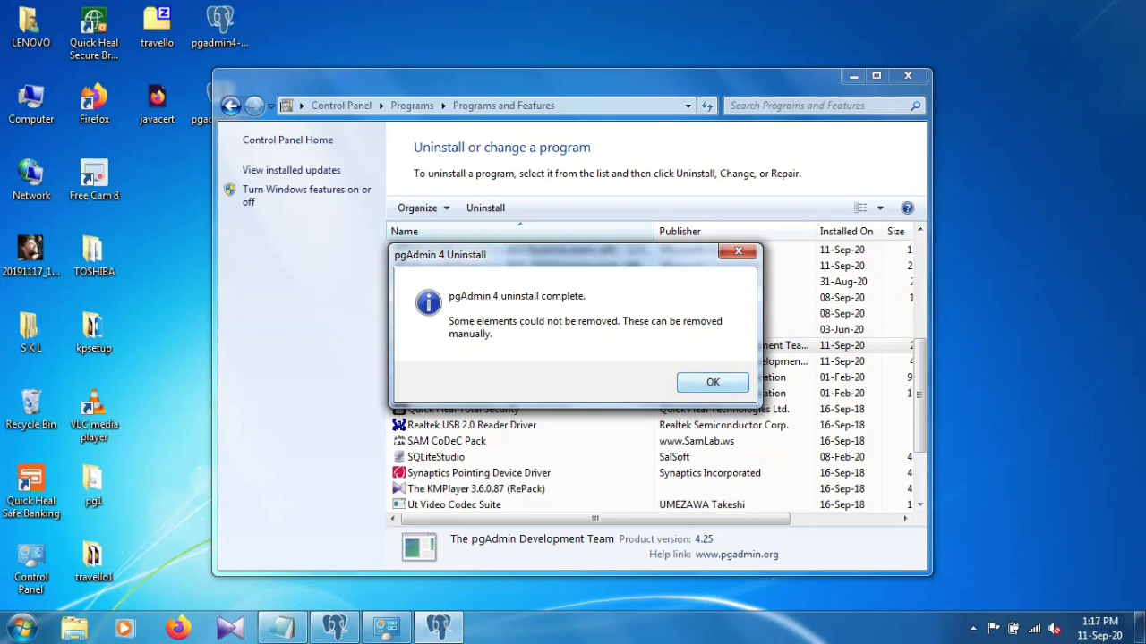
{"action": "key", "text": "Return"}
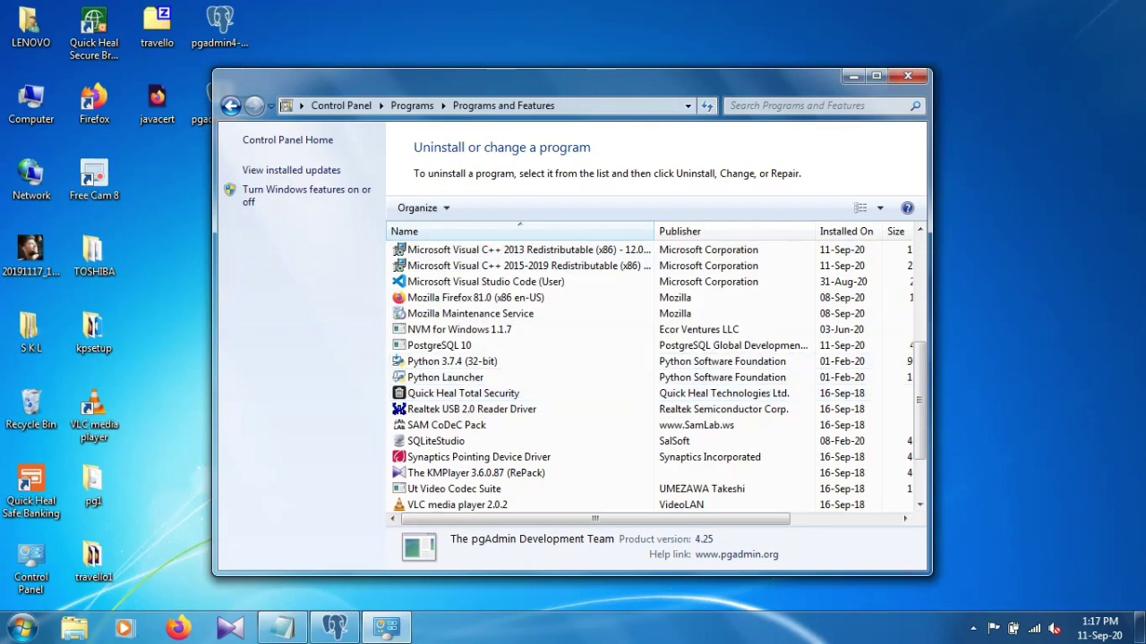
- Minimize the Control Panel window and close the leftover pgAdmin 4 error and configuration dialogs
{"action": "left_click", "coordinate": [852, 76]}
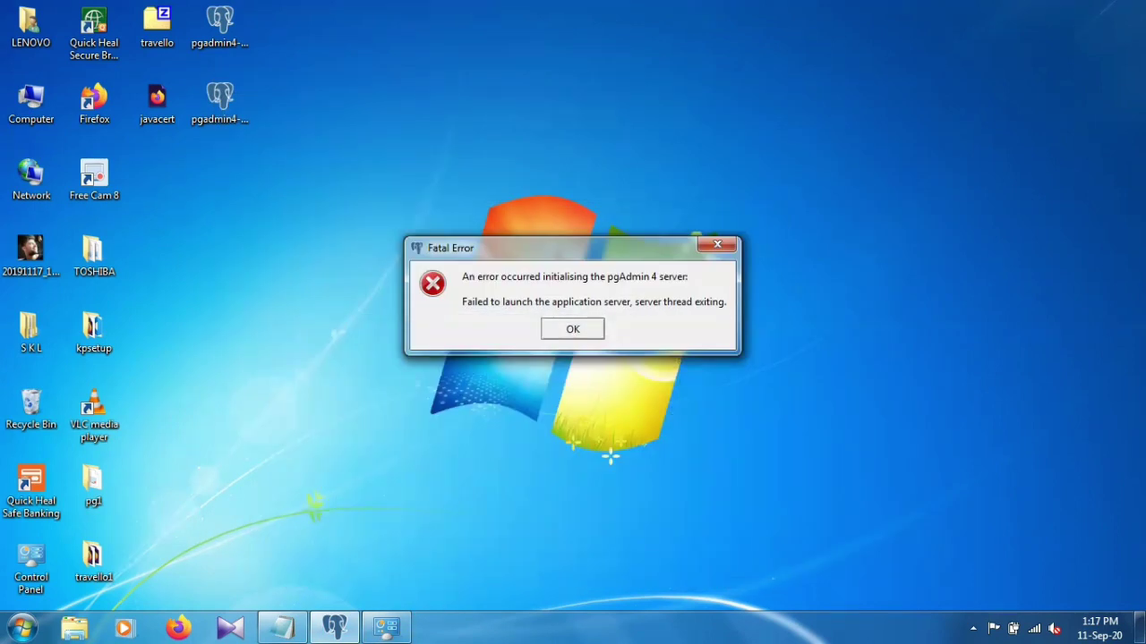
{"action": "left_click", "coordinate": [717, 244]}
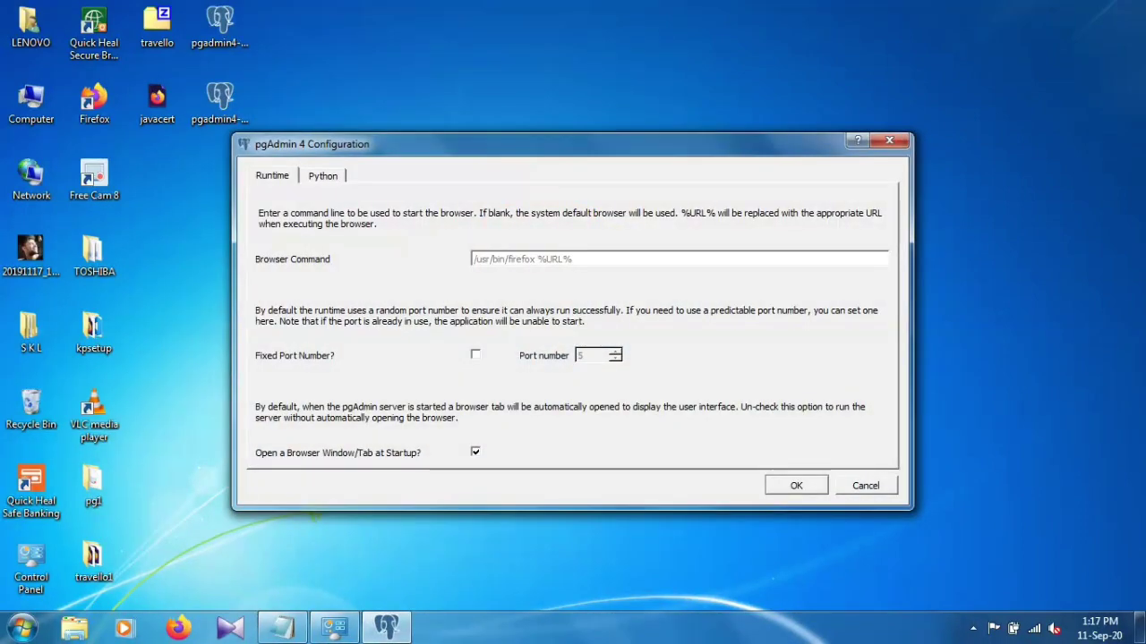
{"action": "left_click", "coordinate": [889, 140]}
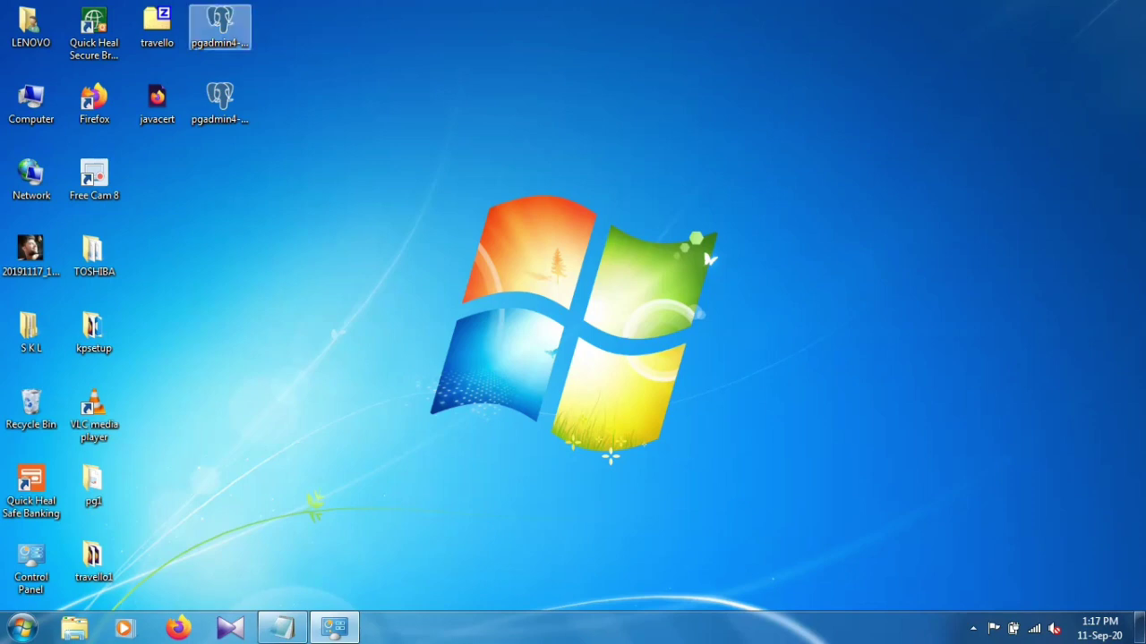
- Run the pgadmin4-4.6-x86 installer from the desktop and accept its license agreement
{"action": "left_click", "coordinate": [220, 27]}
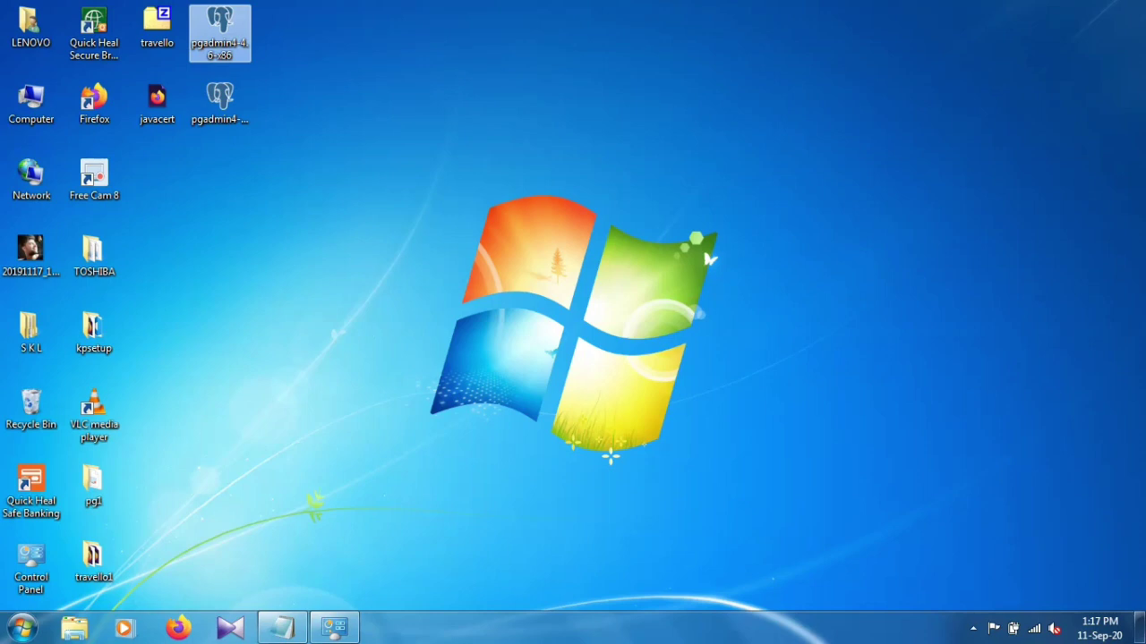
{"action": "key", "text": "Return"}
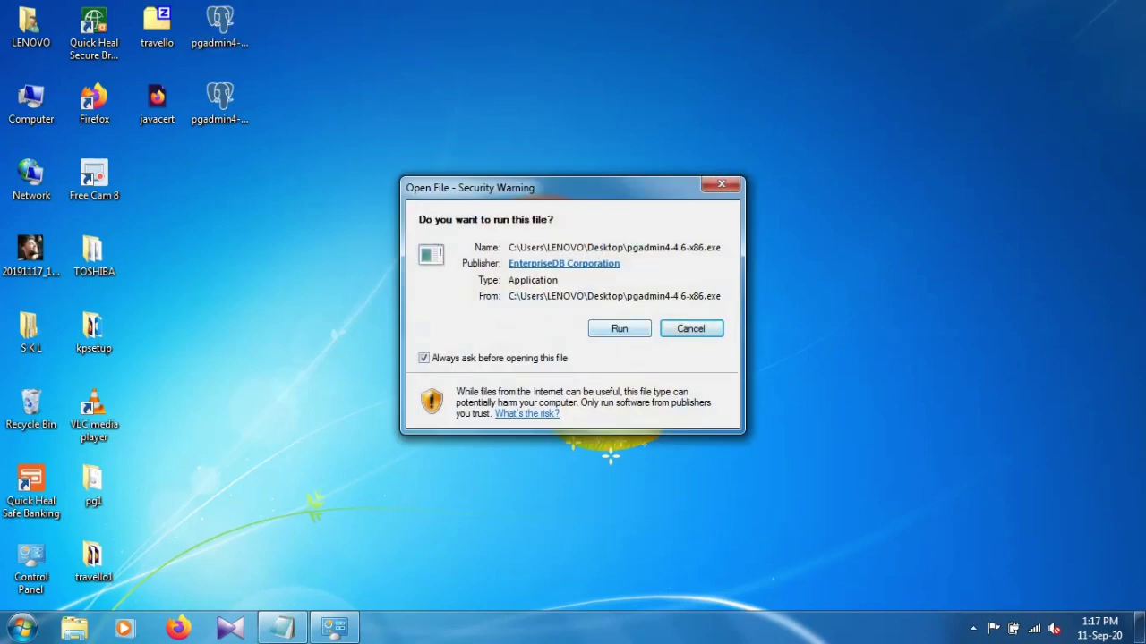
{"action": "key", "text": "alt+r"}
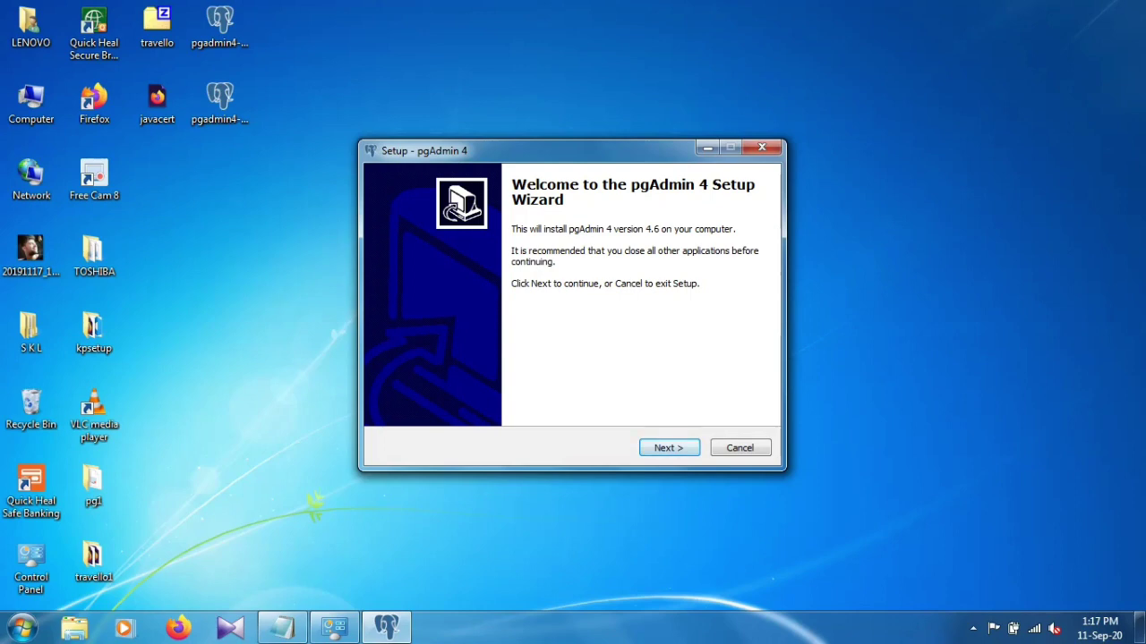
{"action": "key", "text": "Return"}
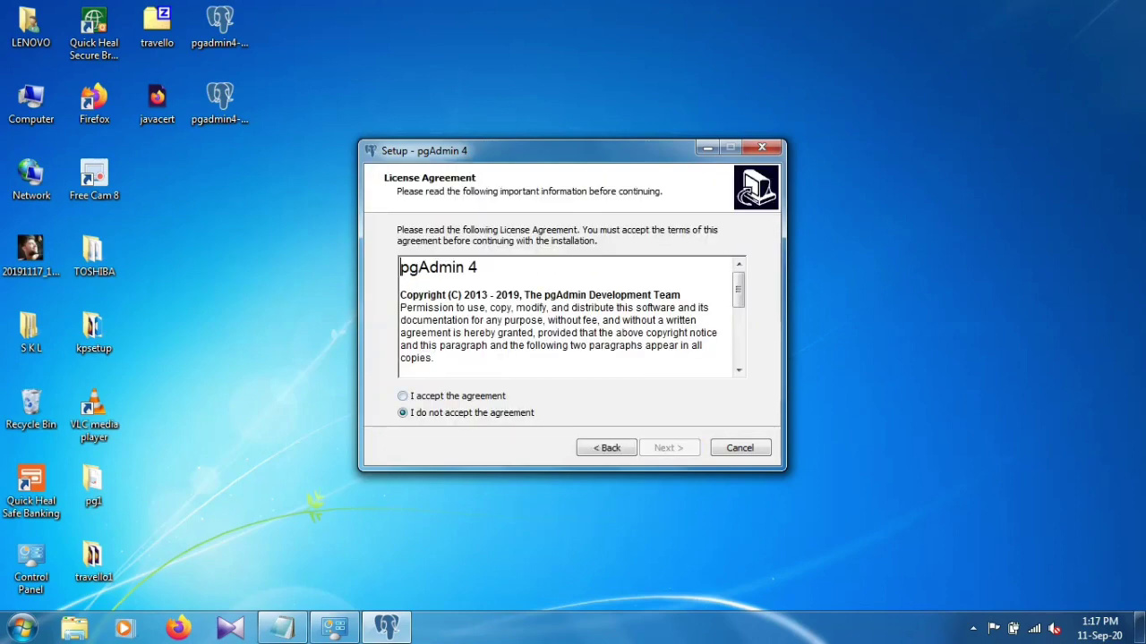
{"action": "left_click", "coordinate": [403, 395]}
{"action": "key", "text": "Return"}
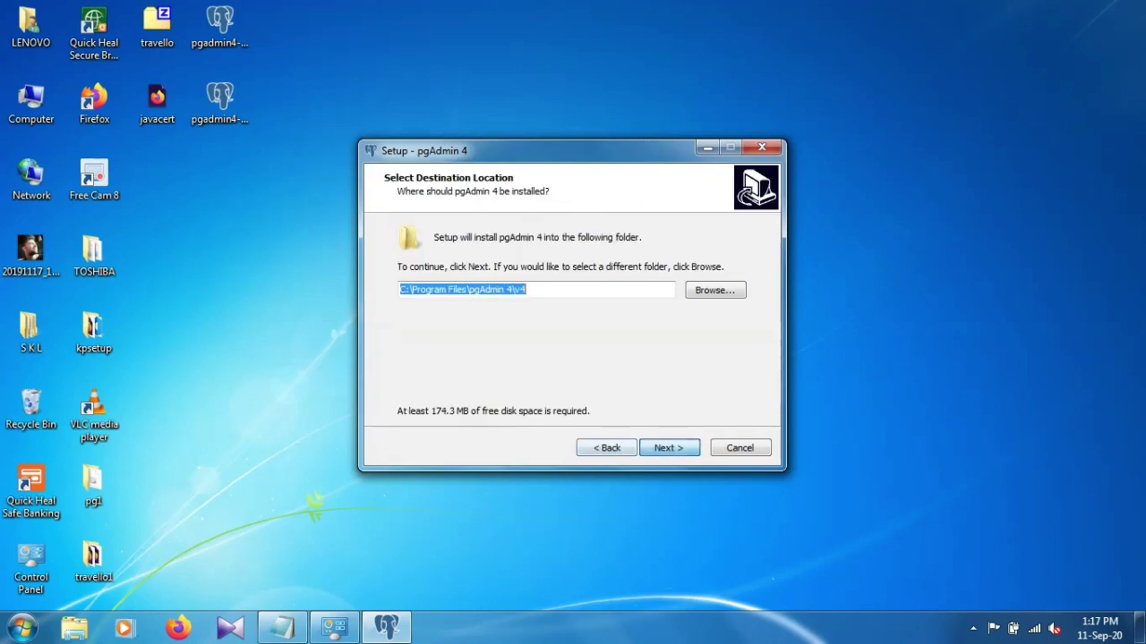
- Install pgAdmin 4 into the existing folder C:\Program Files\pgAdmin 4\v4 with the Start Menu folder pgAdmin 4
{"action": "key", "text": "Return"}
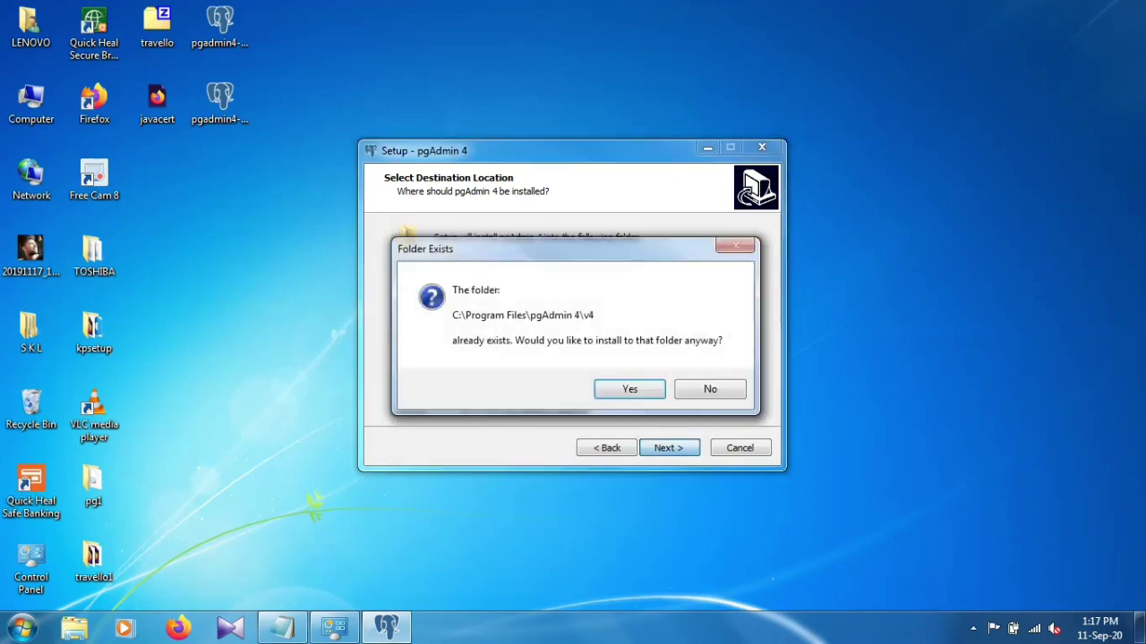
{"action": "key", "text": "Return"}
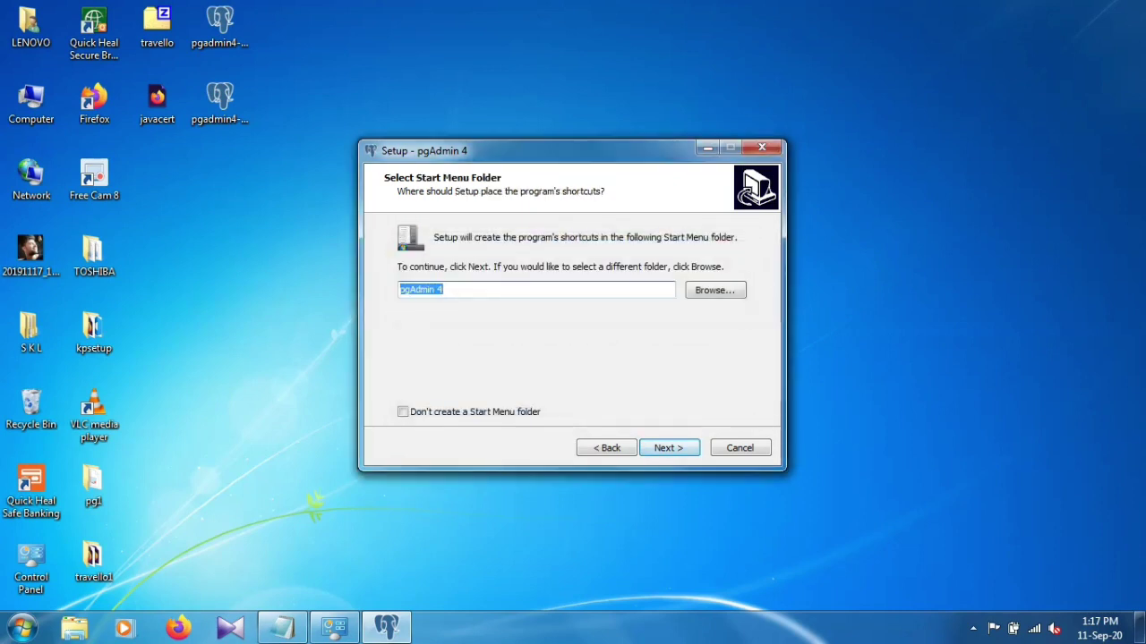
{"action": "key", "text": "Return"}
{"action": "key", "text": "Return"}
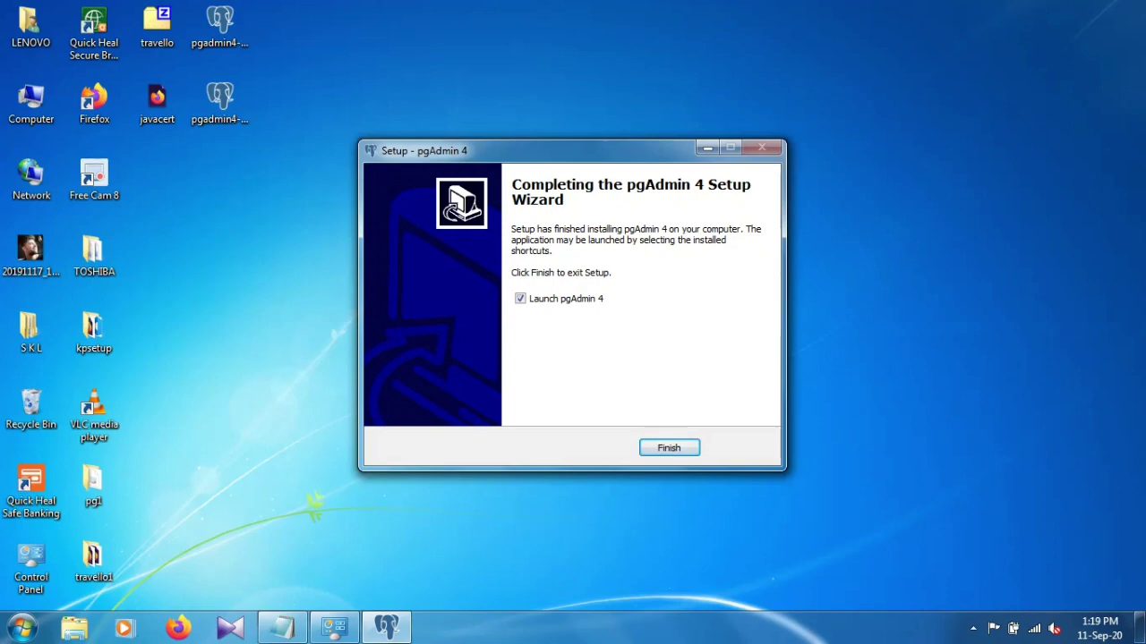
- Finish the setup with pgAdmin 4 launched and select the Servers group in its object tree
{"action": "left_click", "coordinate": [668, 448]}
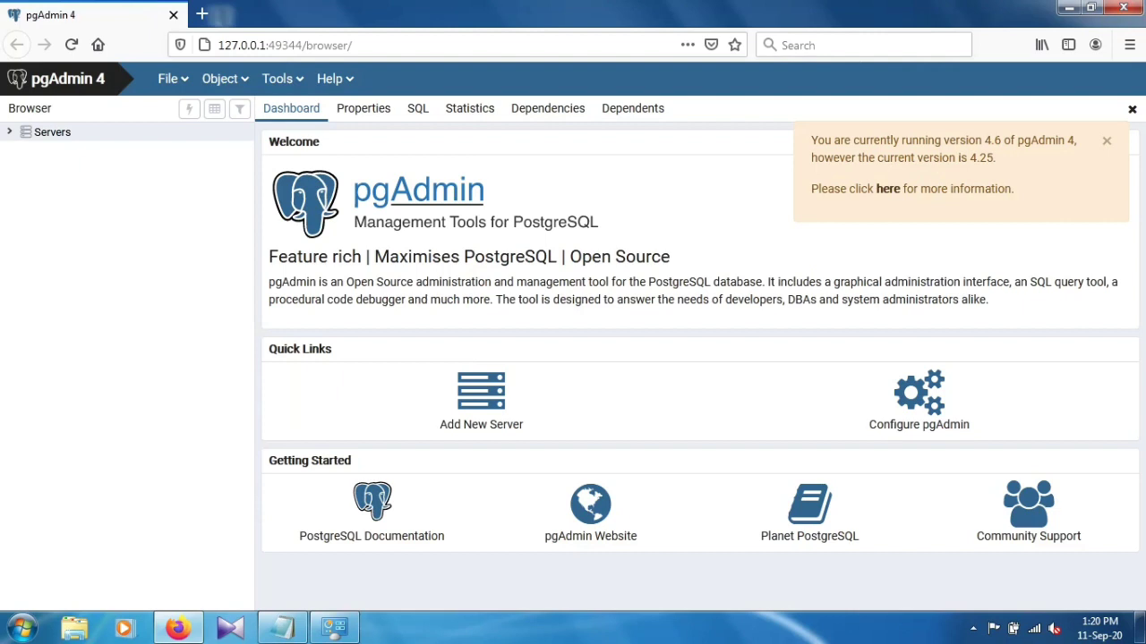
{"action": "left_click", "coordinate": [52, 132]}
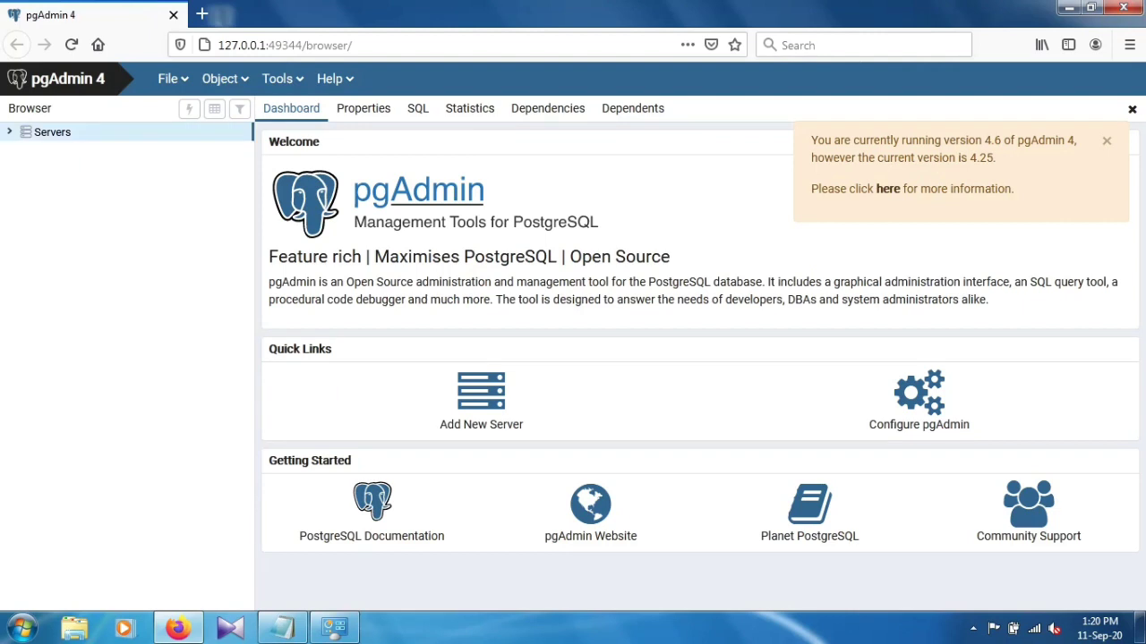